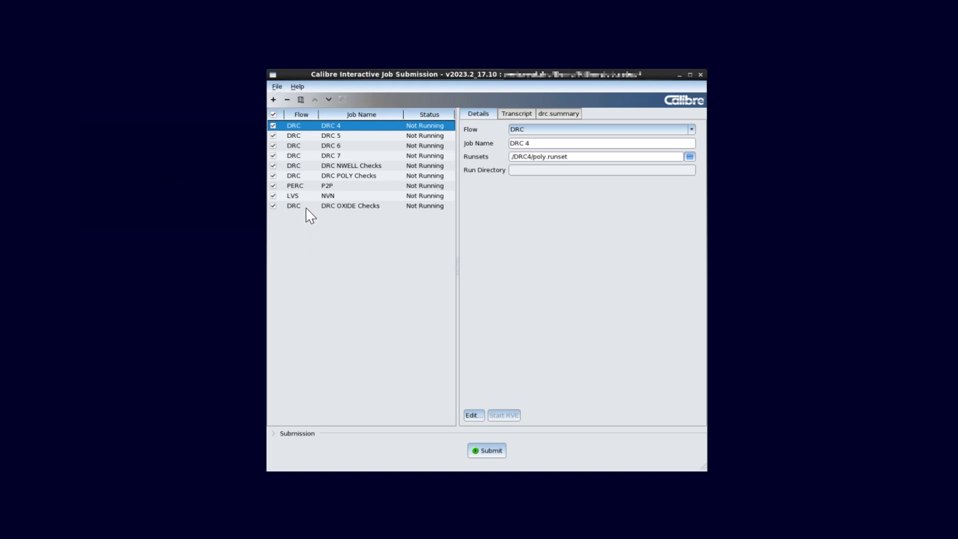
Move DRC OXIDE Checks above P2P and add a new PEX job to the queue.
left_click_drag(306, 208, 337, 190)
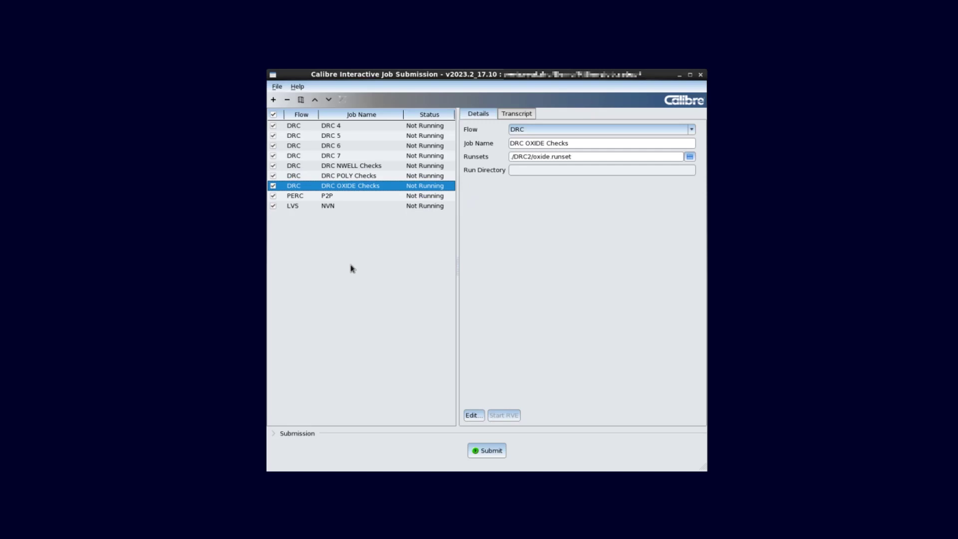
left_click(274, 101)
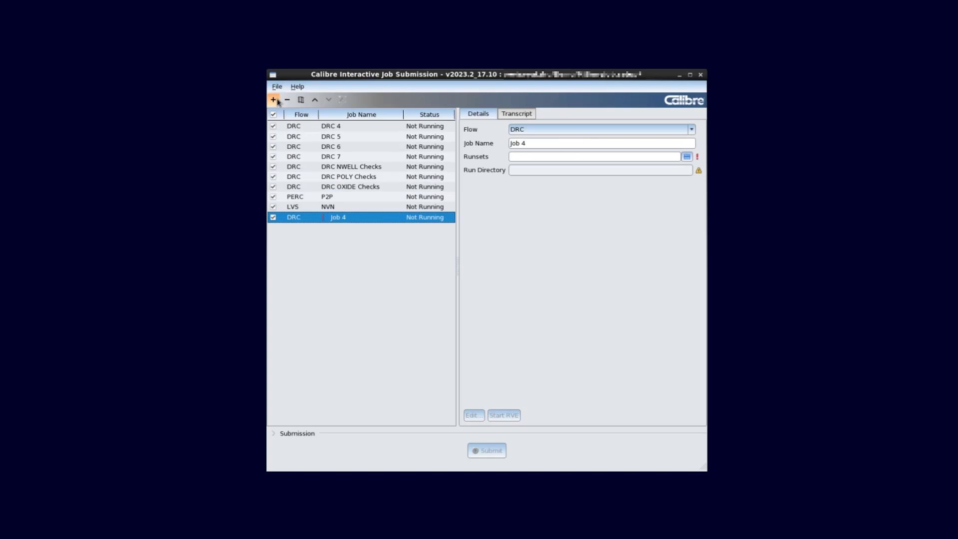
left_click(533, 130)
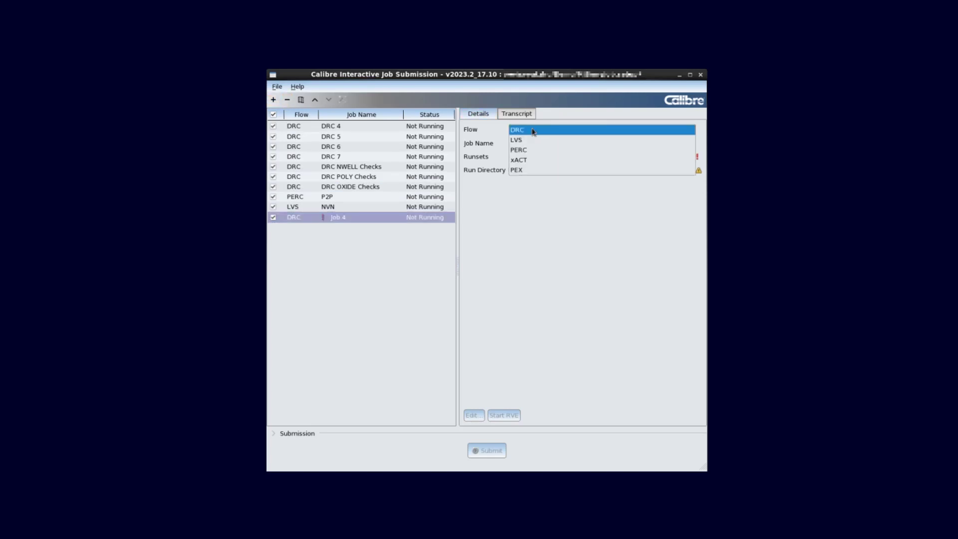
left_click(529, 175)
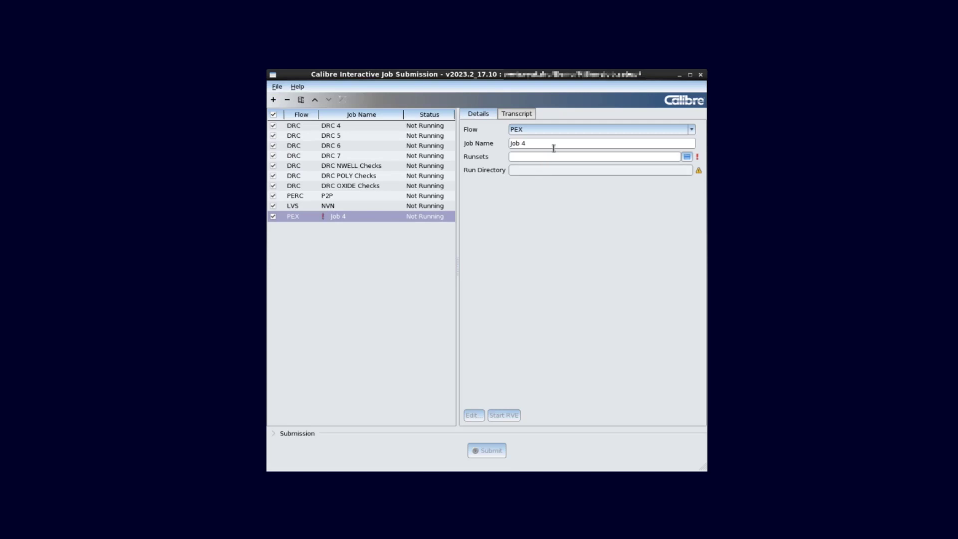
Rename the new PEX job to xRC and bring up its runset loader.
left_click_drag(554, 144, 466, 143)
type("xRC")
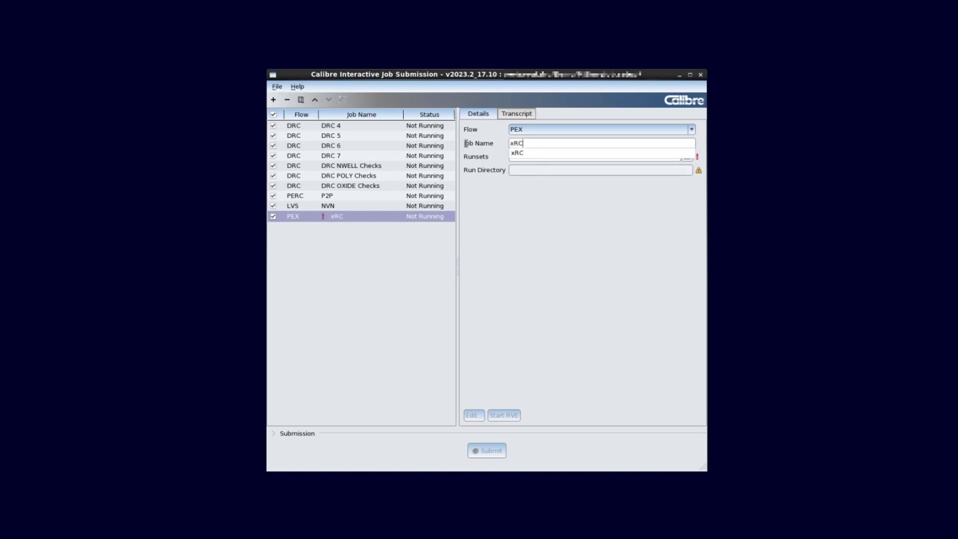
left_click(546, 194)
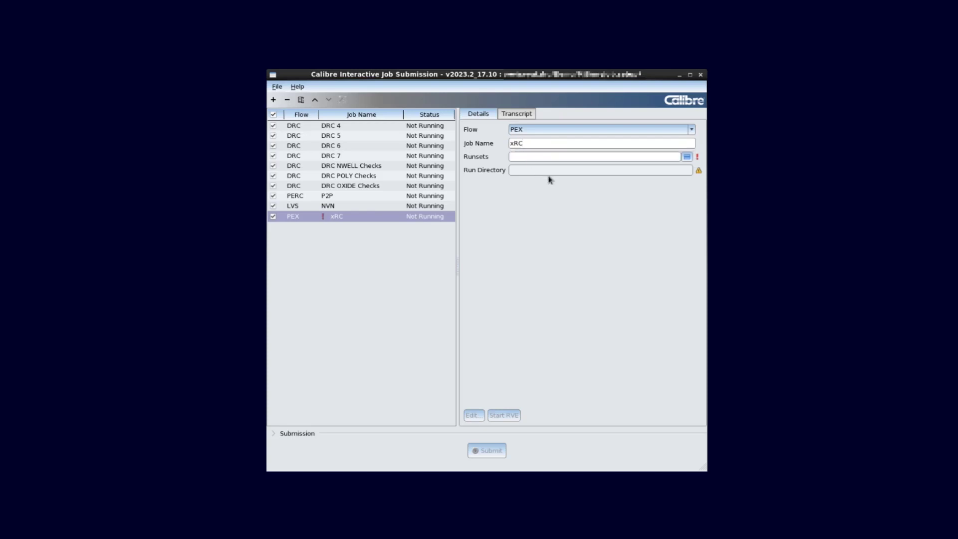
left_click(686, 158)
Load pex.runset from the XRC folder as the xRC job's runset.
left_click(581, 192)
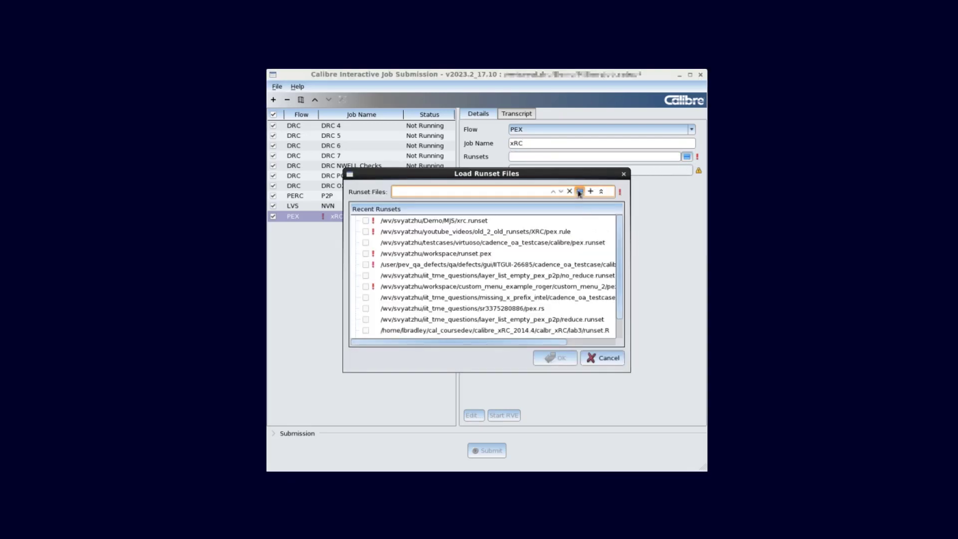
left_click(440, 310)
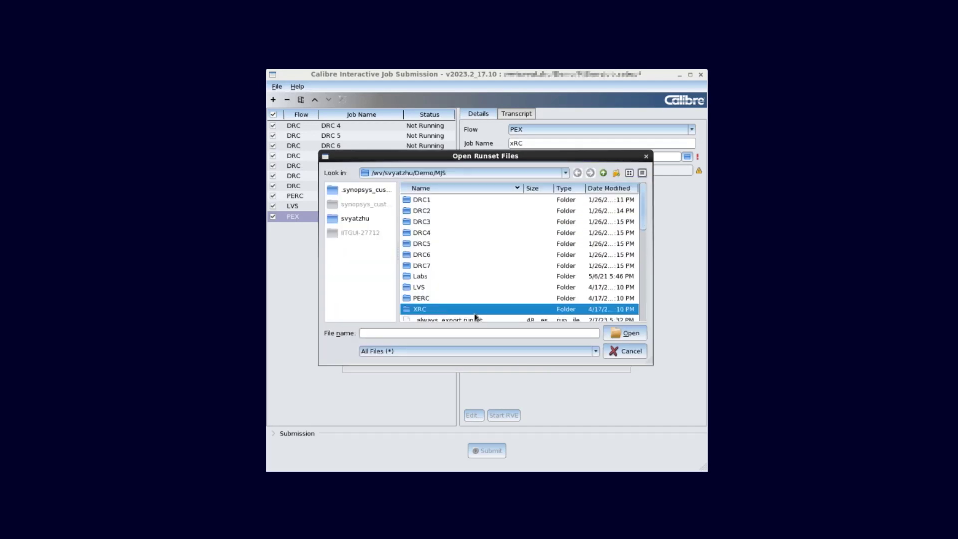
left_click(623, 335)
scroll(498, 259, "down", 1)
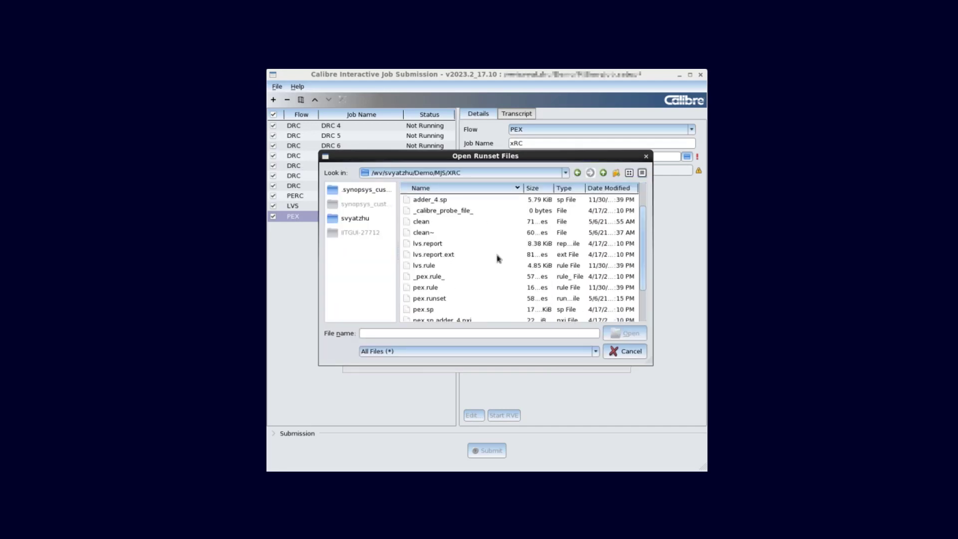
scroll(498, 262, "down", 1)
left_click(430, 266)
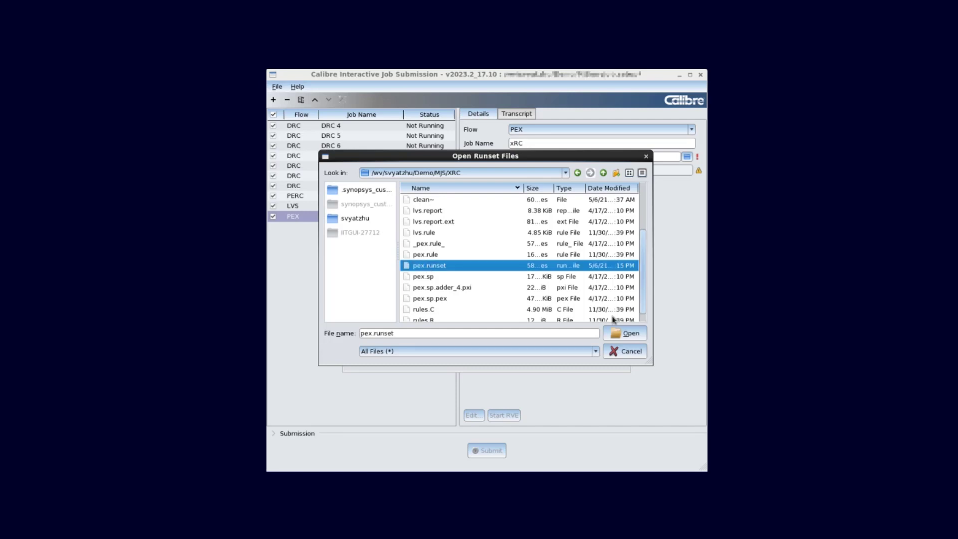
left_click(625, 336)
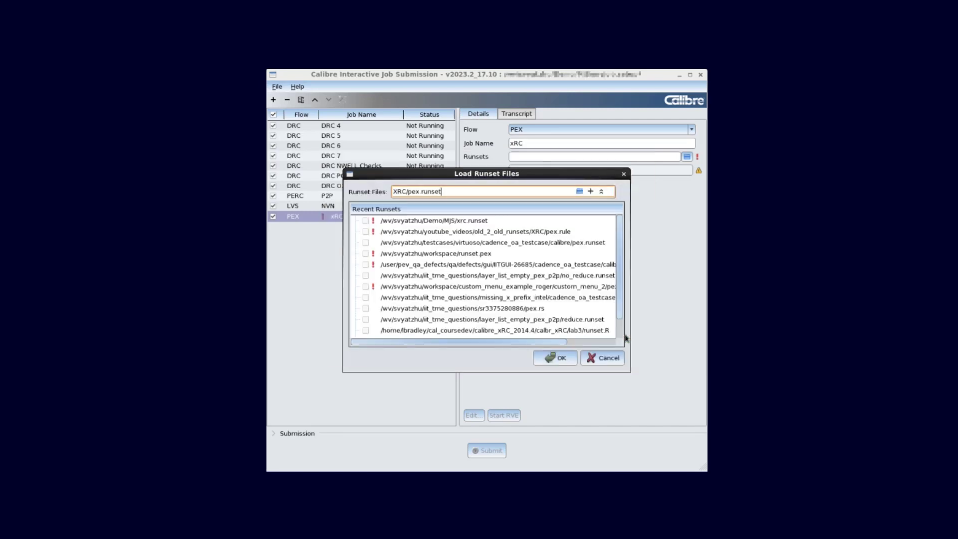
left_click(560, 362)
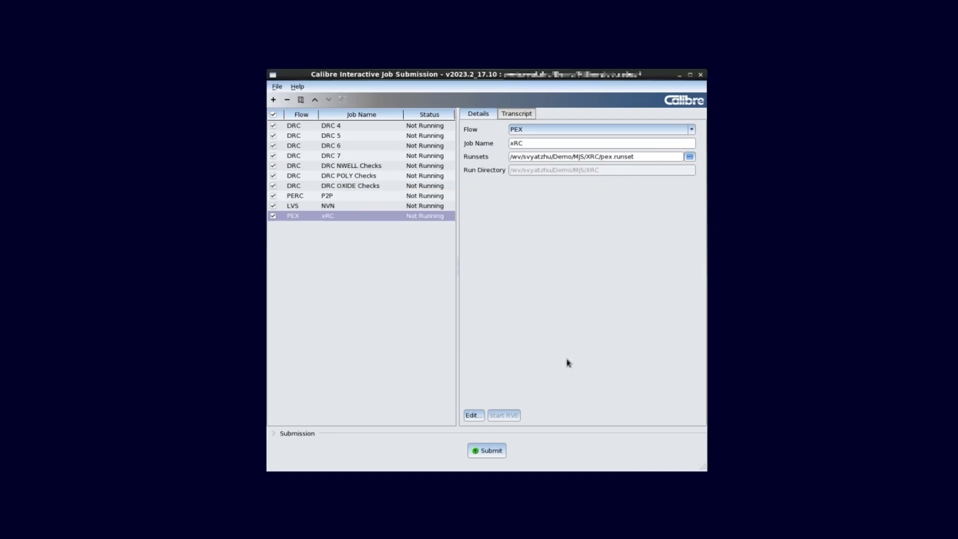
left_click(474, 417)
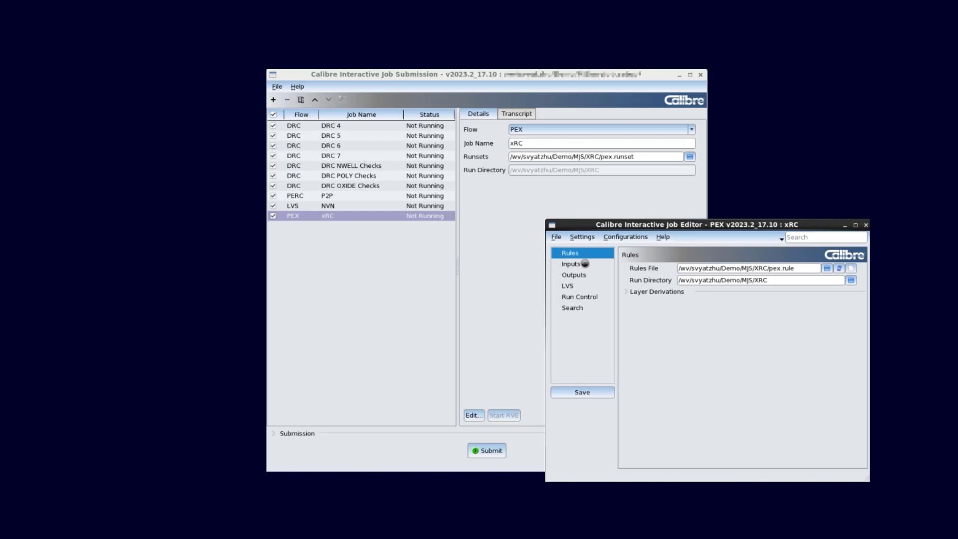
left_click(574, 264)
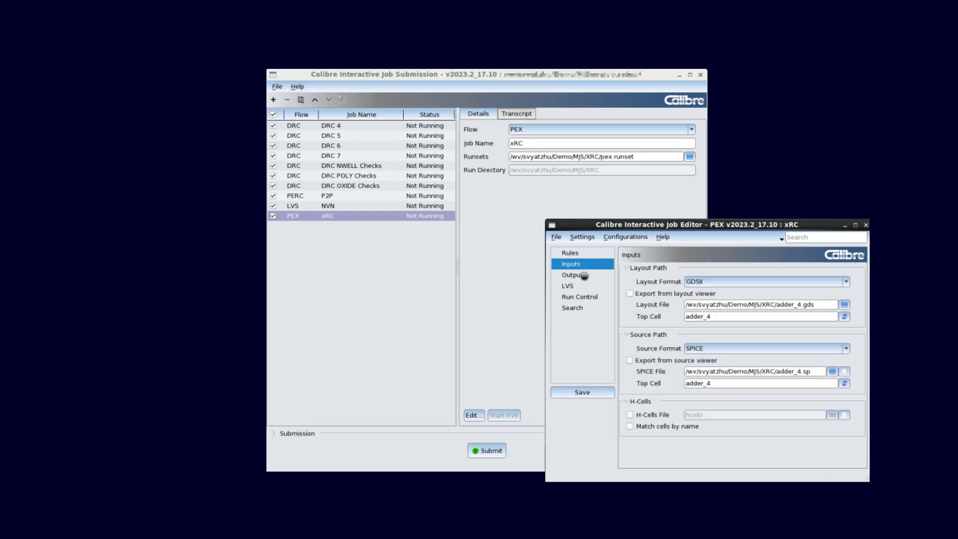
left_click(583, 275)
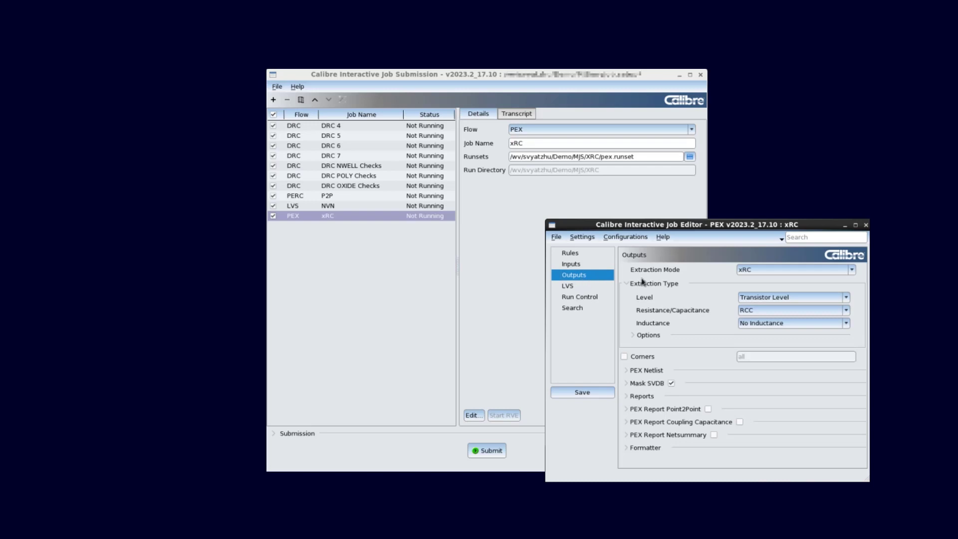
left_click(866, 225)
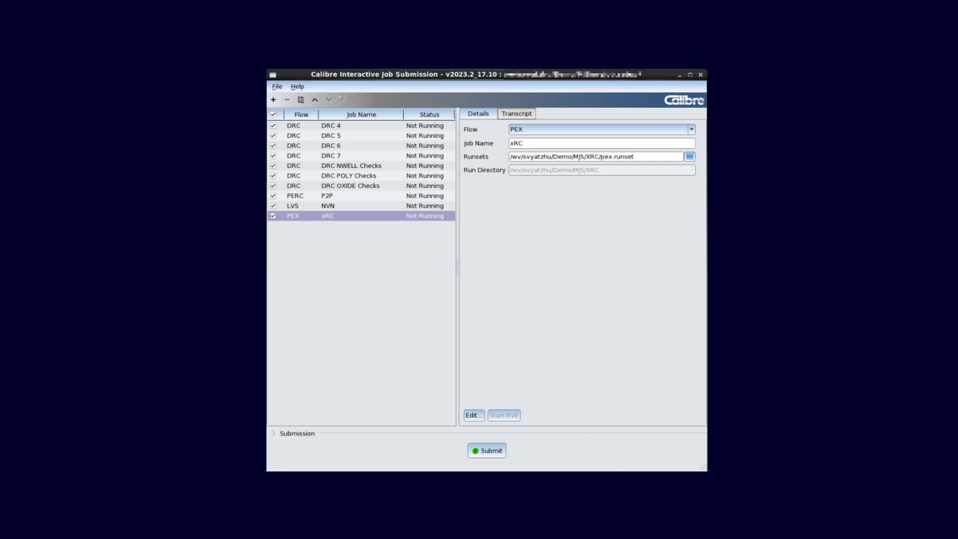
Save the ten-job setup ending with xRC using File > Save Job Setup.
key("alt+f")
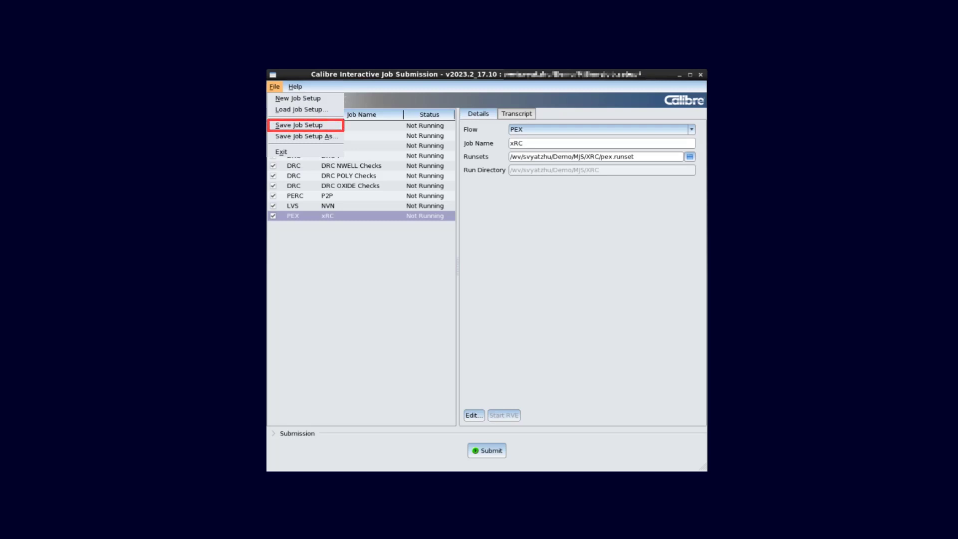
key("s")
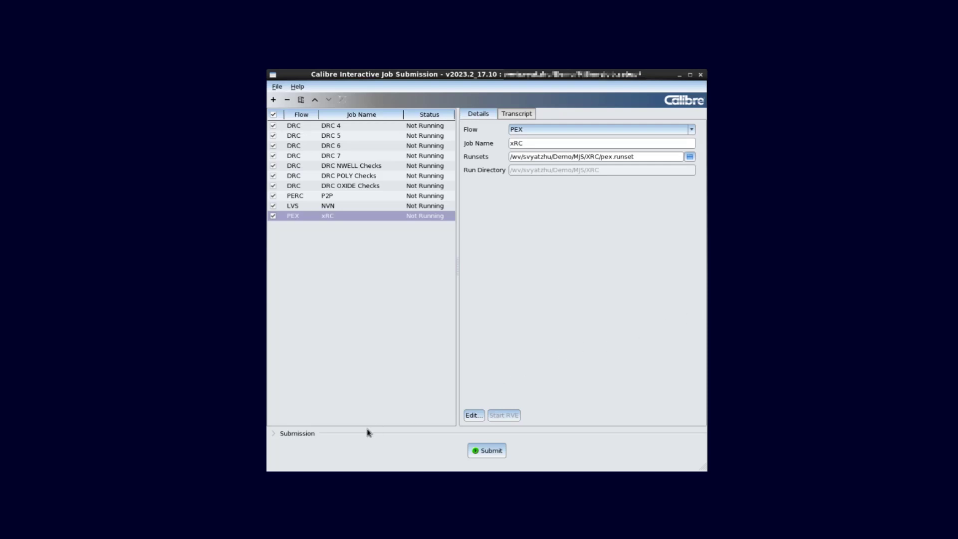
Set Number Of Parallel Jobs to Per Flow and raise the DRC limit to 3.
left_click(295, 433)
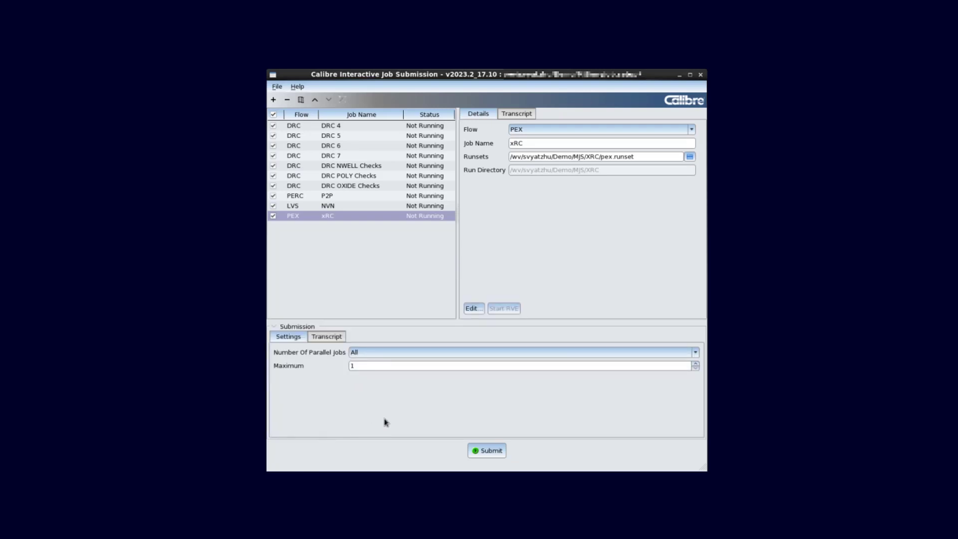
left_click(379, 354)
left_click(380, 363)
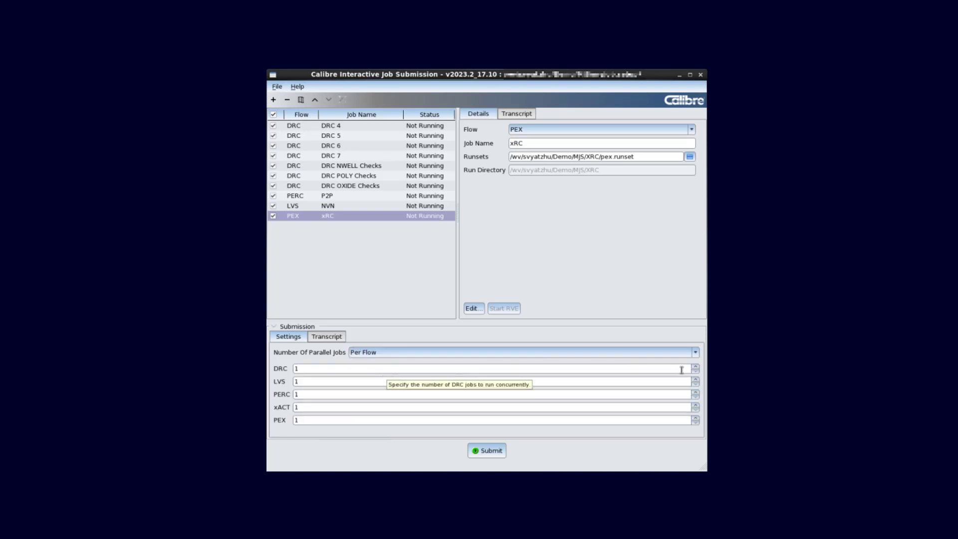
left_click(696, 368)
left_click(696, 369)
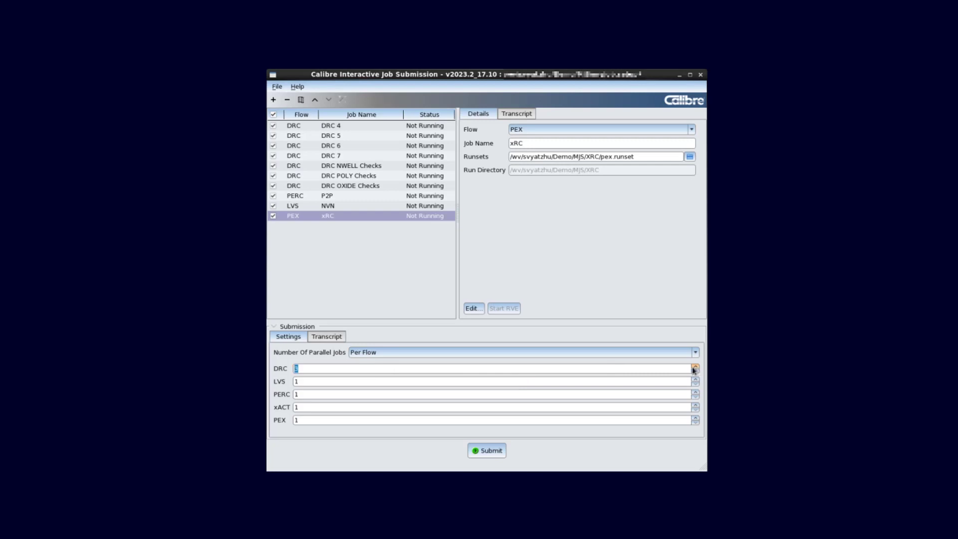
Adjust the remaining submission settings and submit all queued jobs.
left_click(573, 393)
left_click(553, 422)
left_click(489, 452)
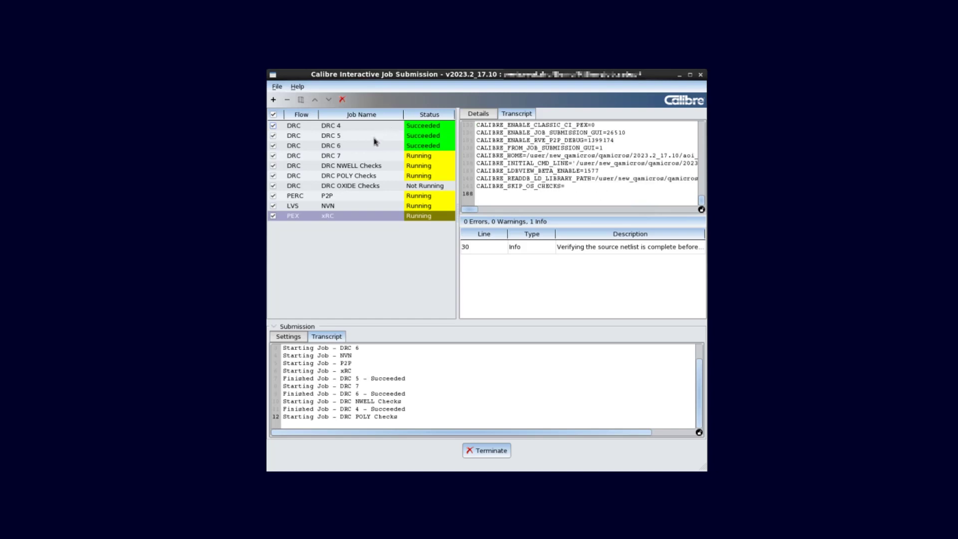
Review the transcripts of DRC 7, DRC NWELL Checks, the failed NVN job, and DRC 5.
left_click(378, 155)
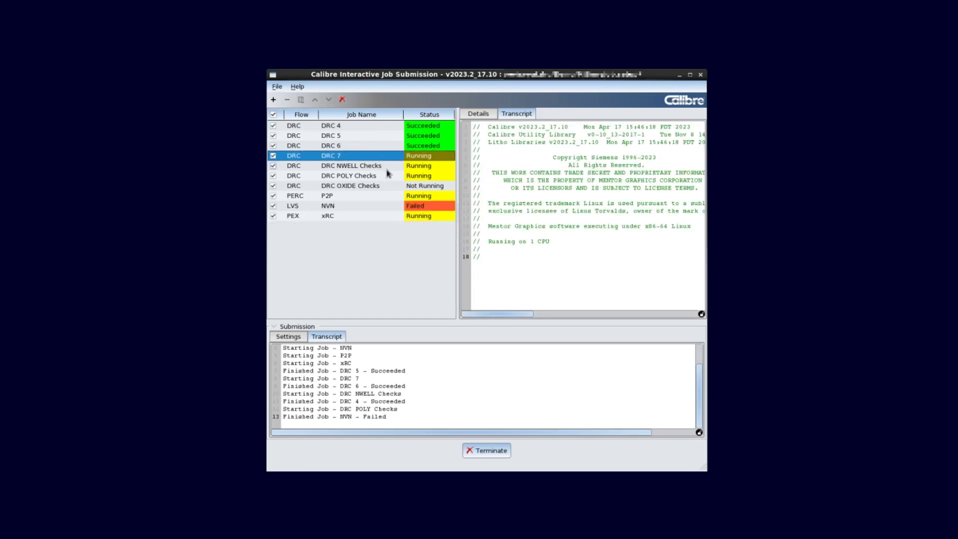
left_click(386, 169)
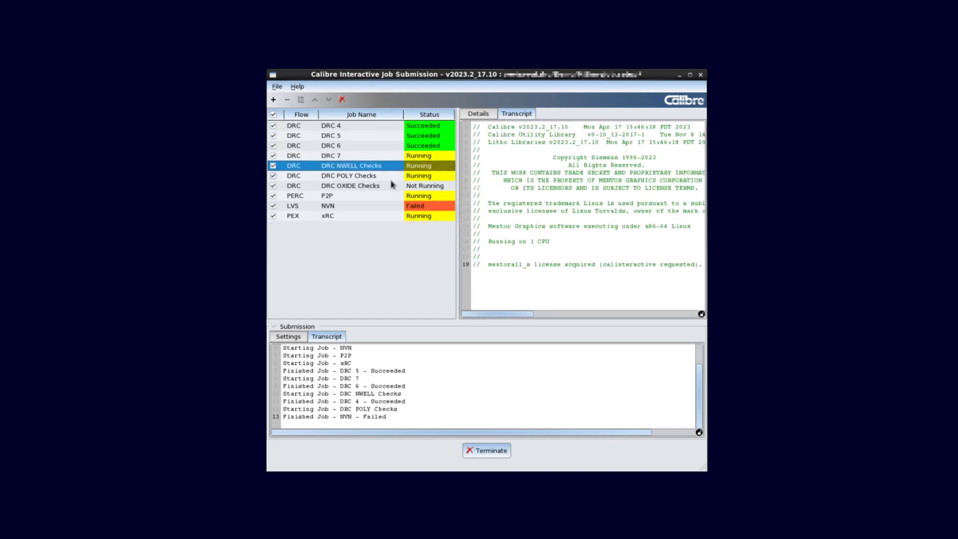
left_click(379, 210)
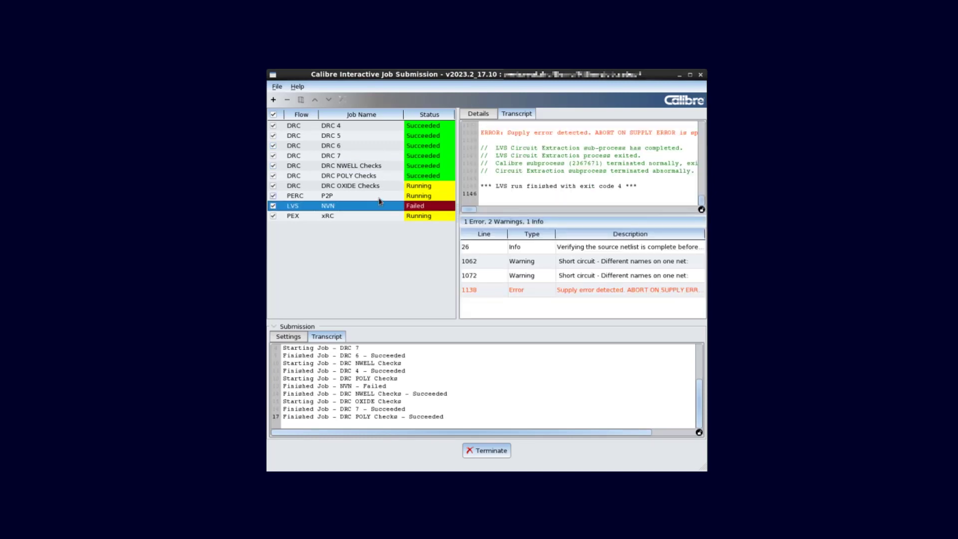
left_click(365, 135)
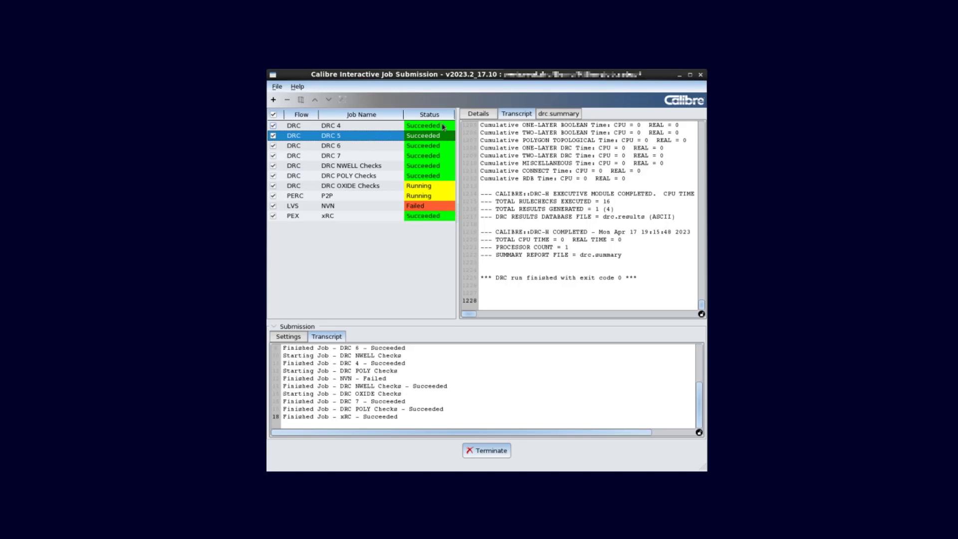
Launch RVE from the DRC 5 Details tab to view its results.
left_click(477, 113)
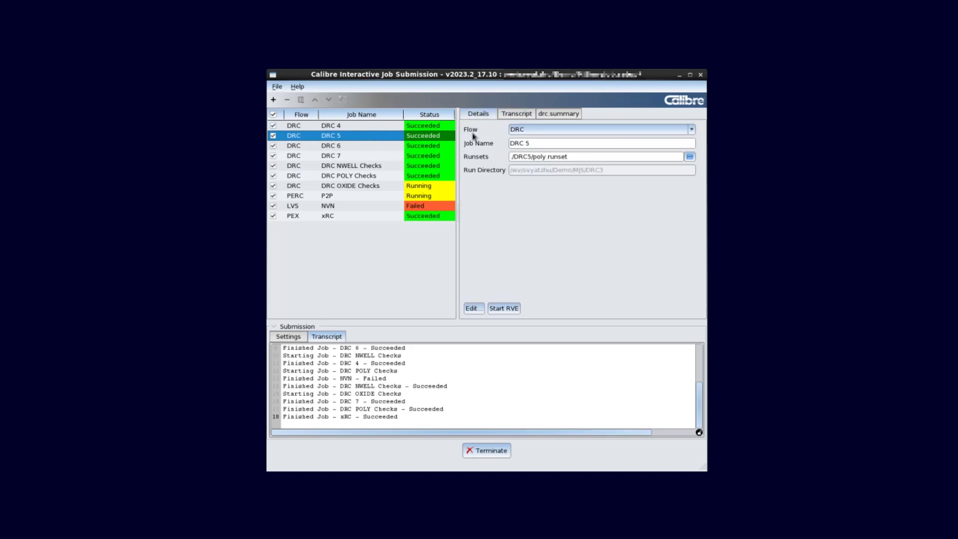
left_click(504, 309)
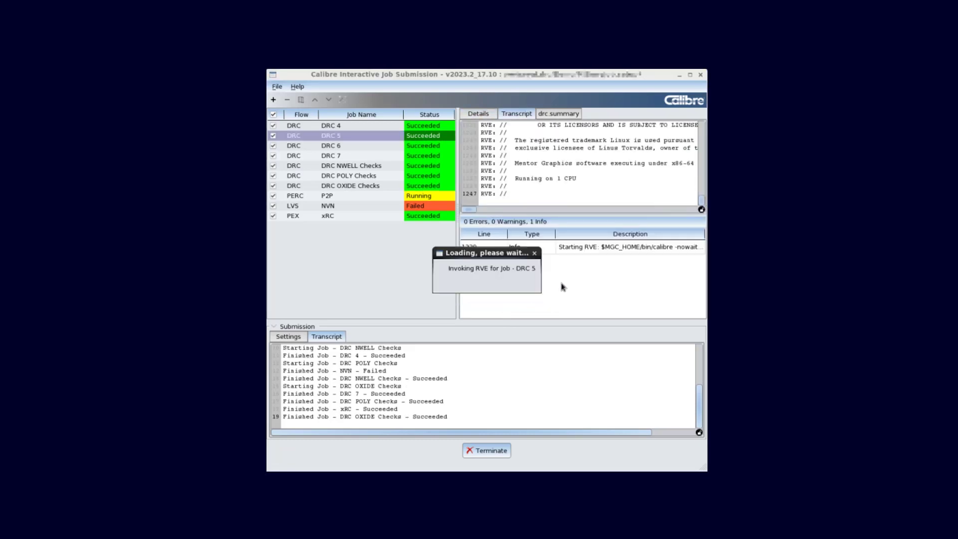